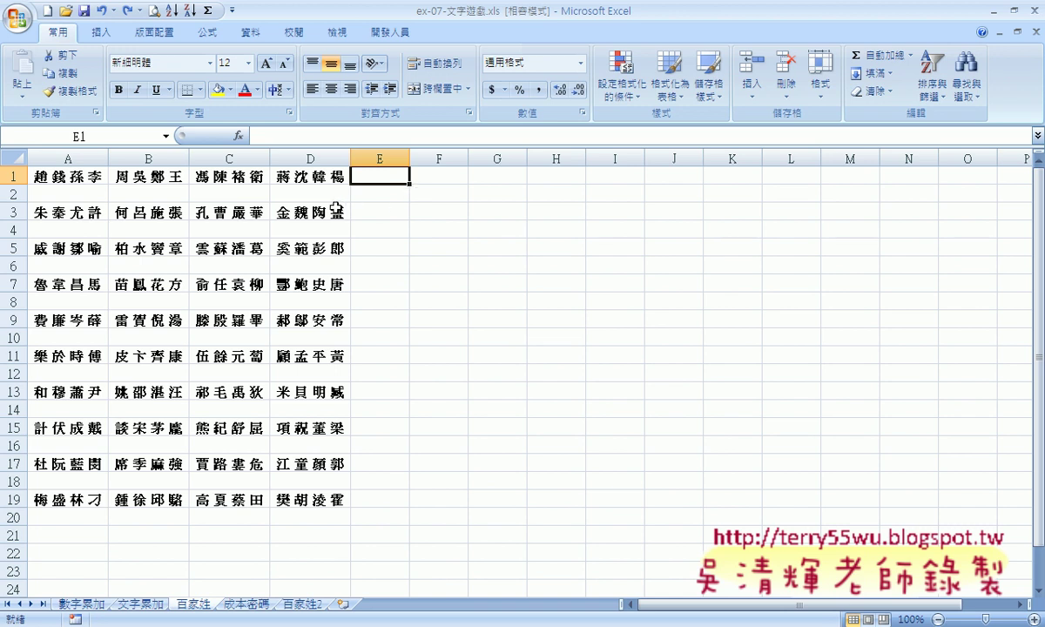
- Enter =A1&B1&C1&D1 in E1 to join row 1's four surname groups
{"action": "left_click", "coordinate": [331, 137]}
{"action": "type", "text": "="}
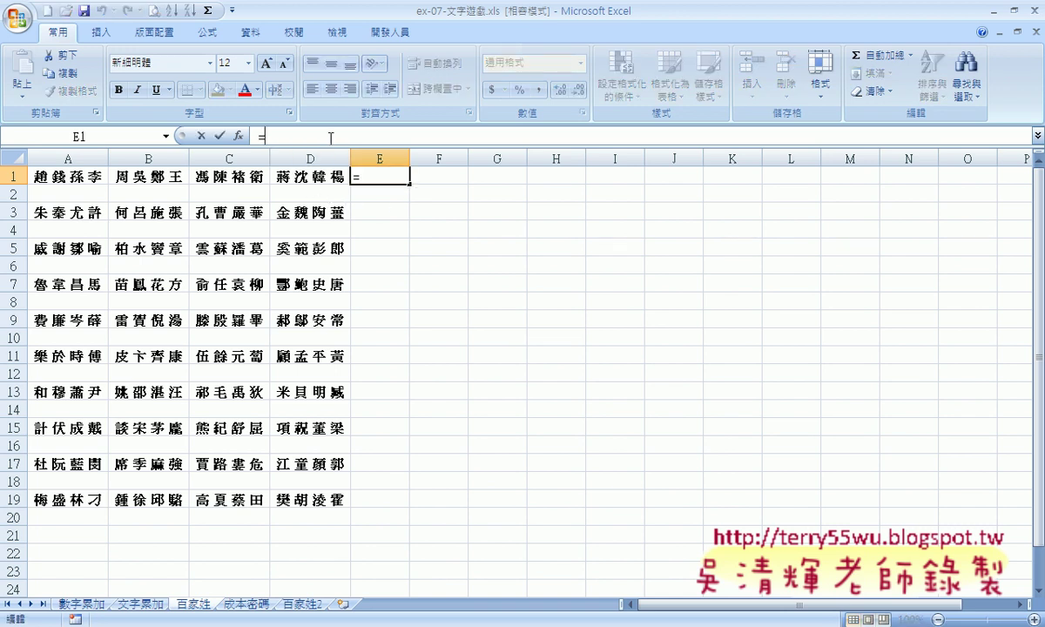
{"action": "left_click", "coordinate": [47, 175]}
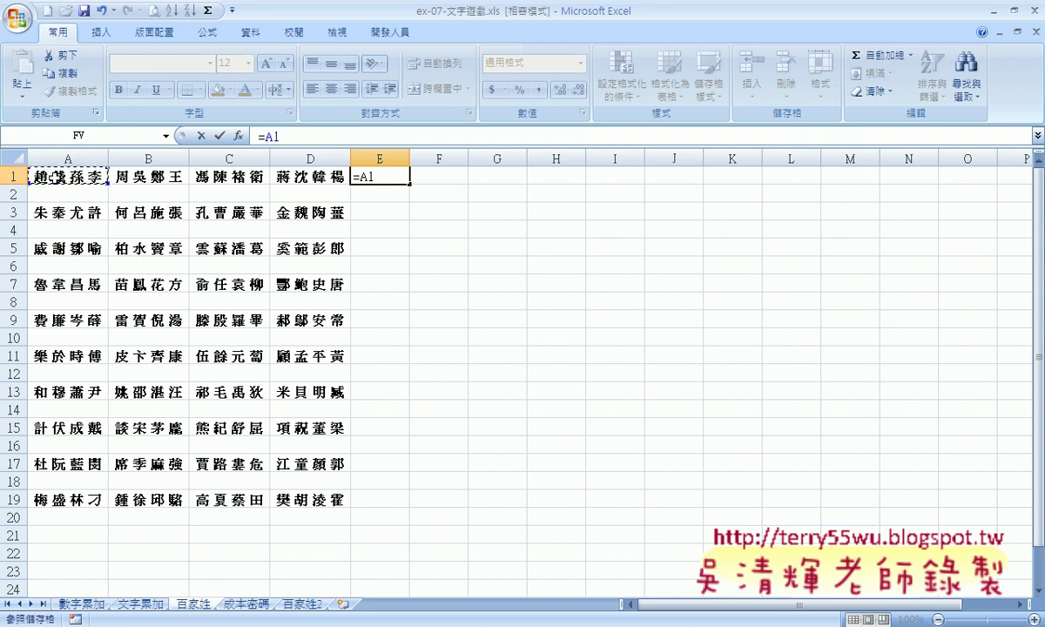
{"action": "type", "text": "&"}
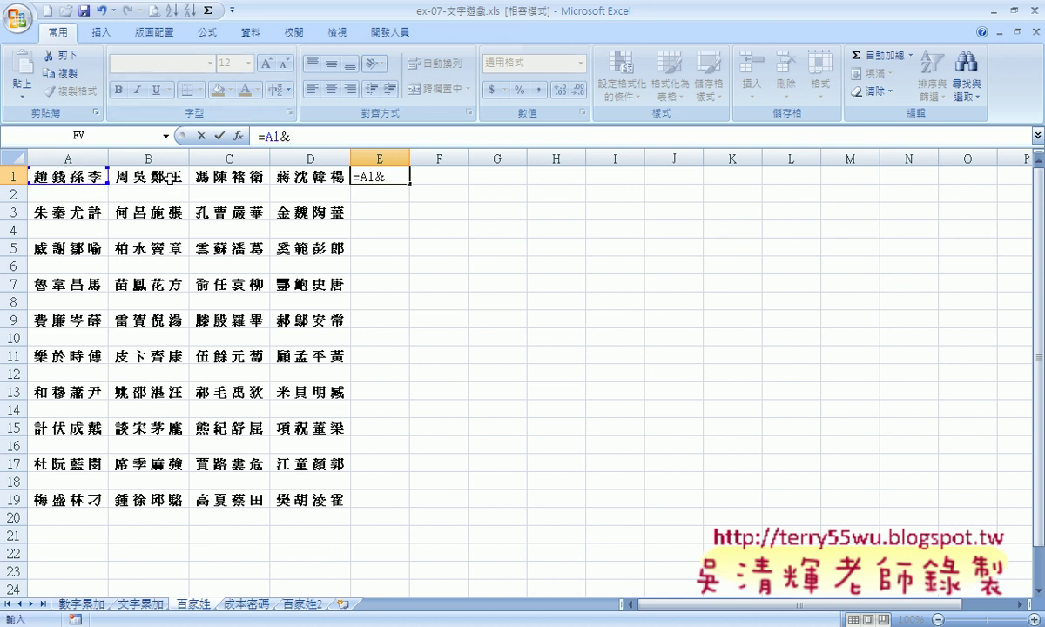
{"action": "left_click", "coordinate": [168, 177]}
{"action": "type", "text": "&"}
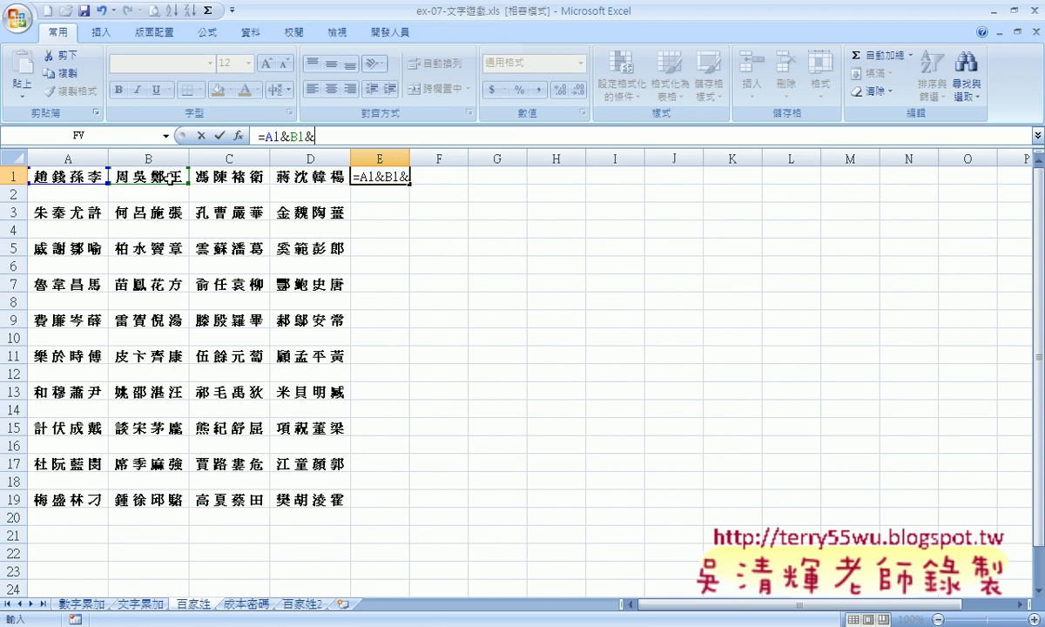
{"action": "left_click", "coordinate": [221, 174]}
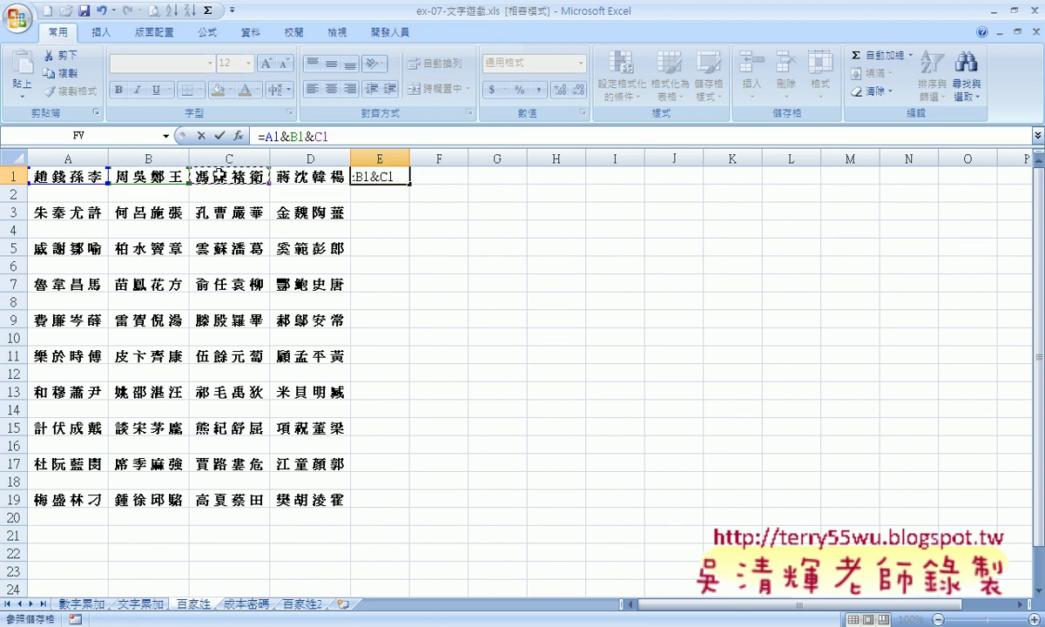
{"action": "type", "text": "&"}
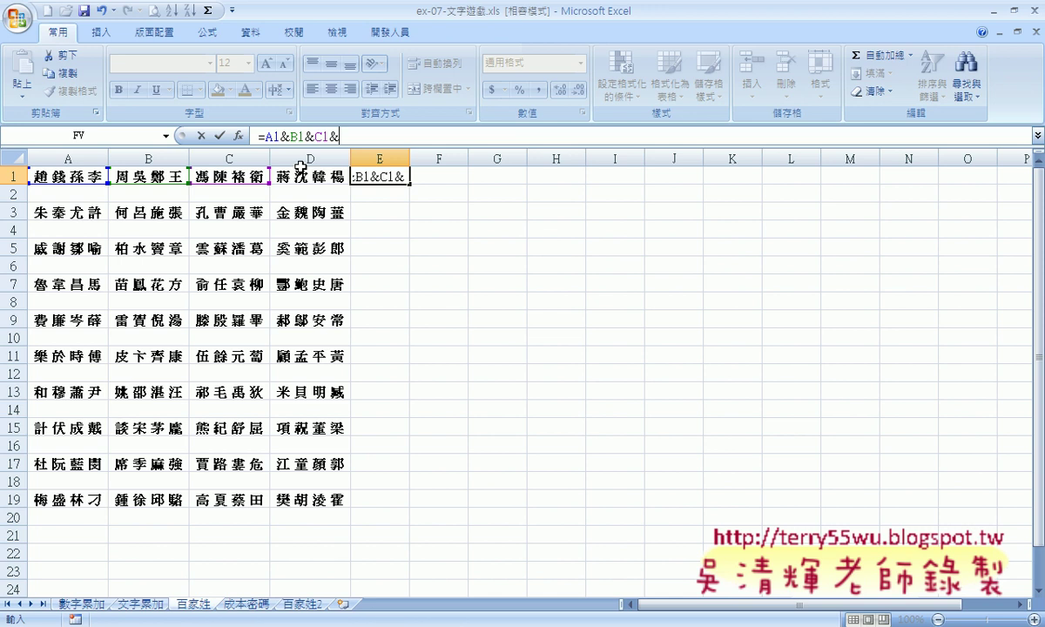
{"action": "left_click", "coordinate": [298, 172]}
{"action": "left_click", "coordinate": [223, 139]}
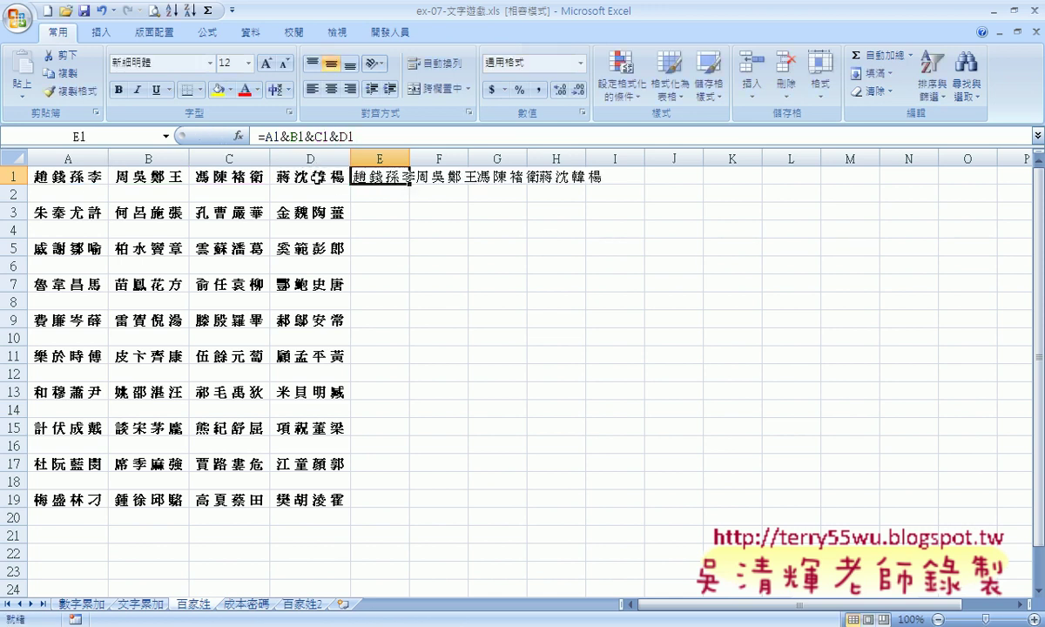
{"action": "left_click", "coordinate": [378, 209]}
{"action": "left_click", "coordinate": [332, 135]}
{"action": "type", "text": "="}
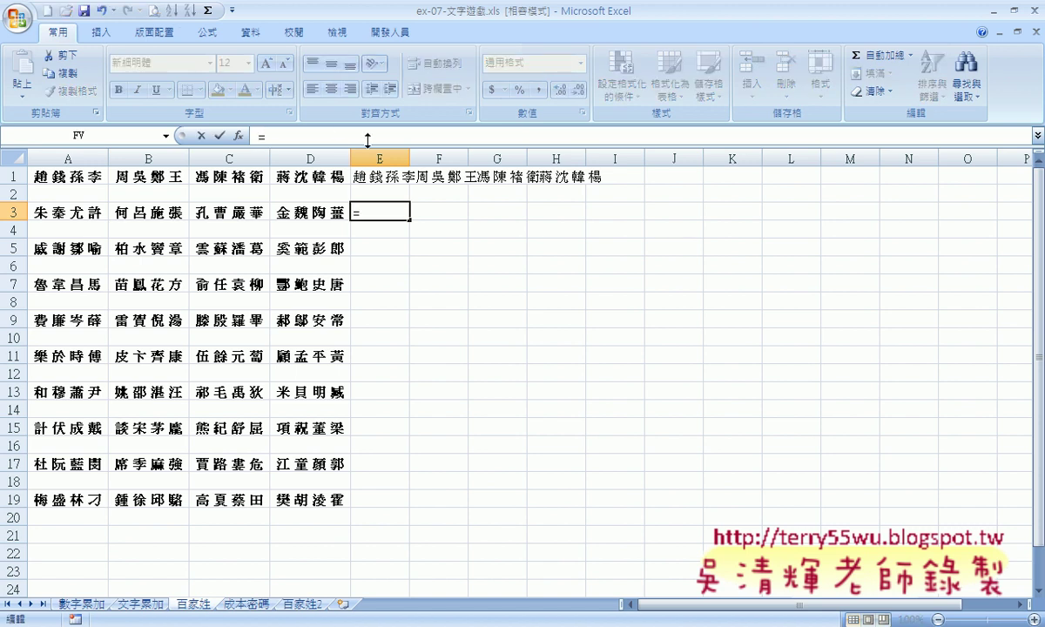
{"action": "left_click", "coordinate": [381, 178]}
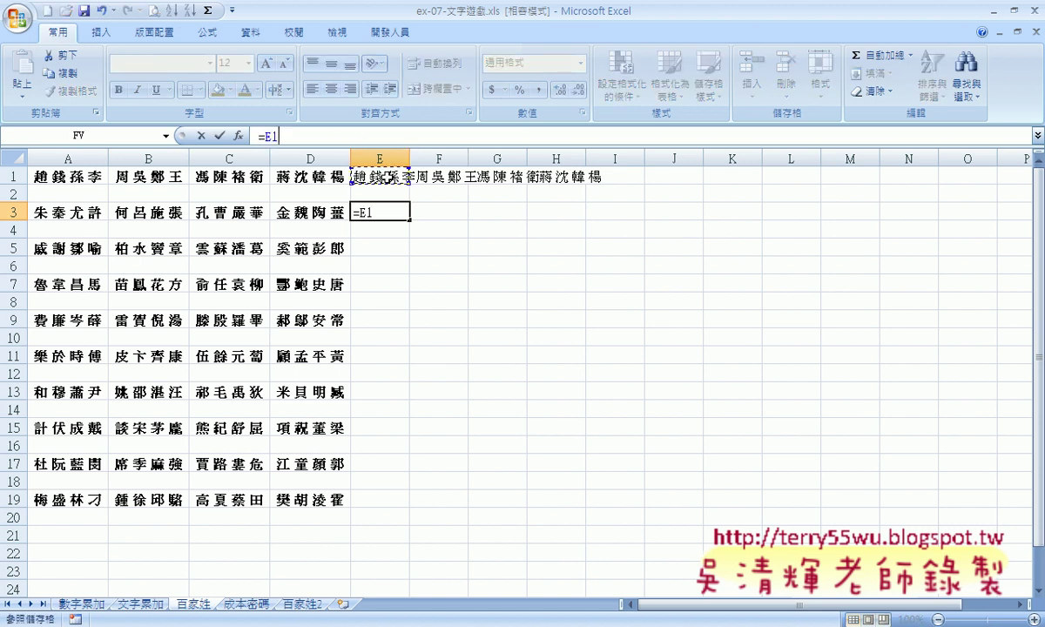
{"action": "type", "text": "&"}
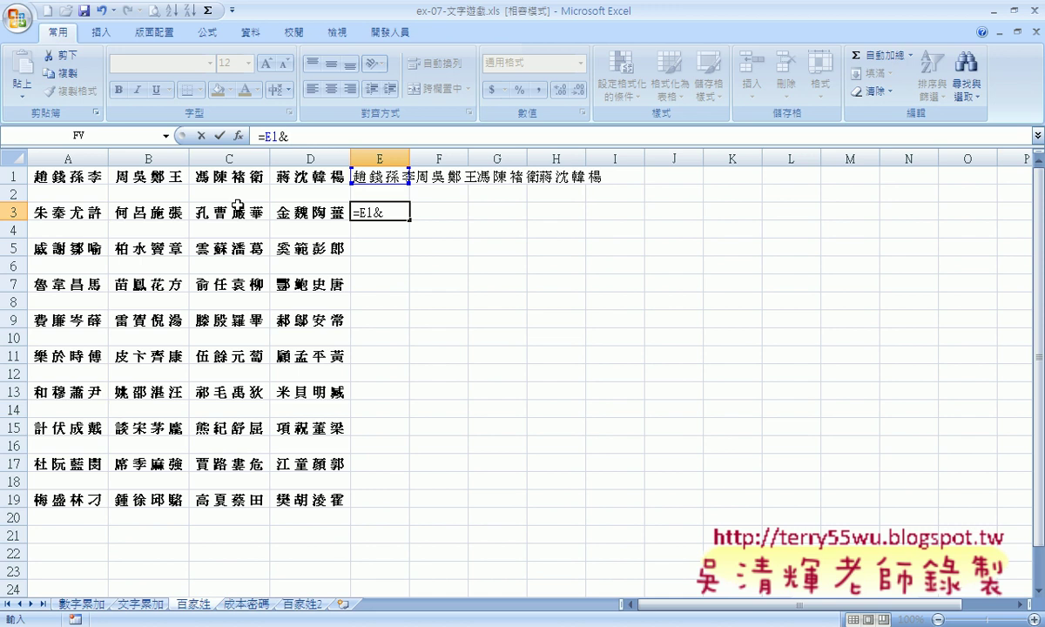
{"action": "left_click", "coordinate": [201, 136]}
{"action": "left_click", "coordinate": [386, 179]}
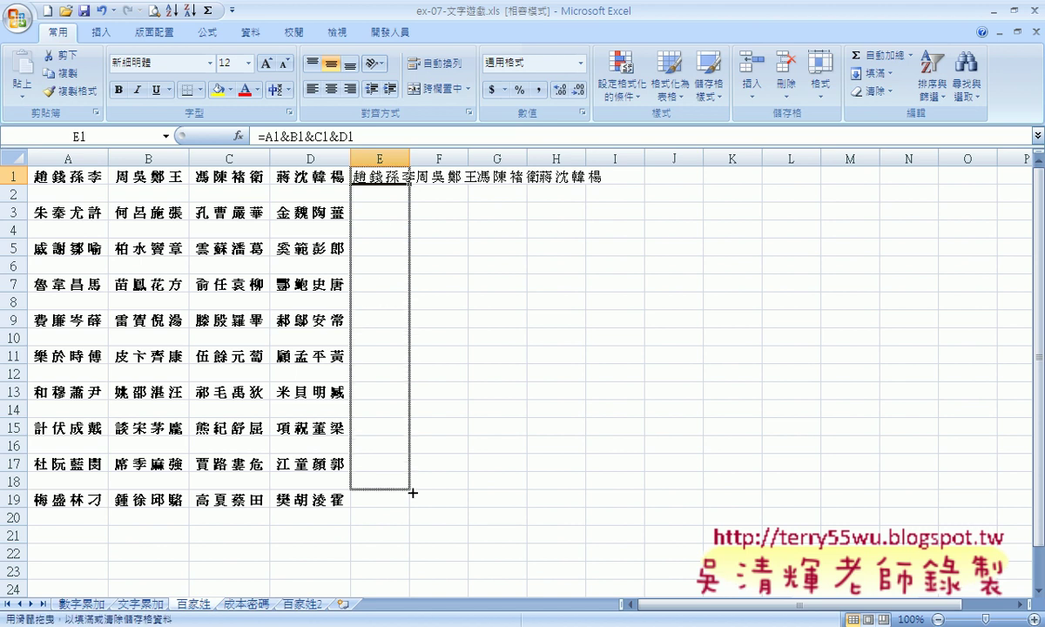
- Fill the E1 formula down through E19 and autofit column E's width
{"action": "left_click_drag", "start_coordinate": [410, 185], "coordinate": [411, 498]}
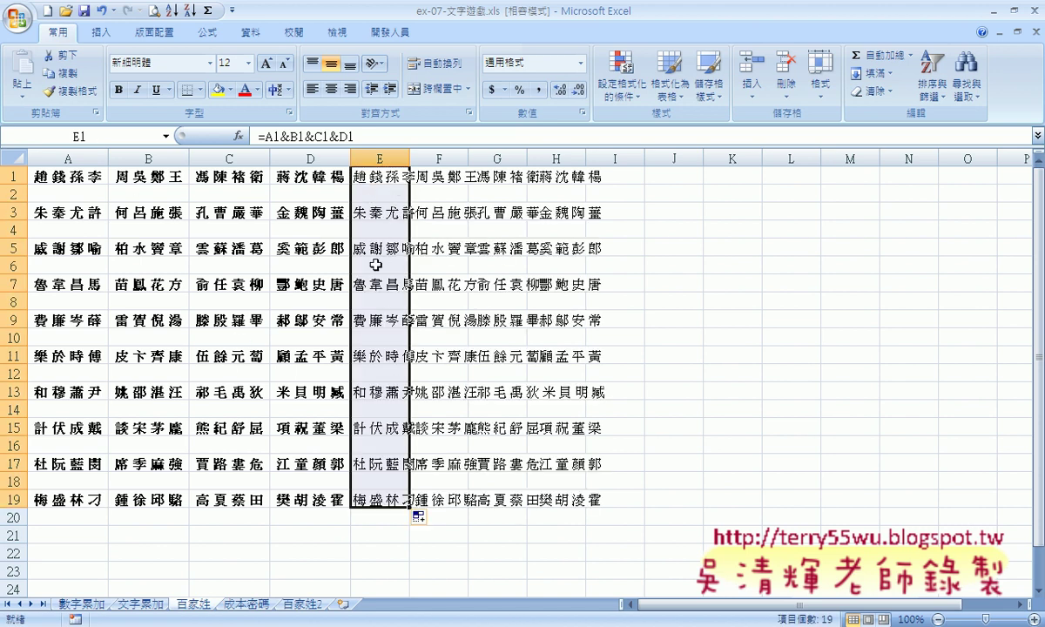
{"action": "double_click", "coordinate": [411, 159]}
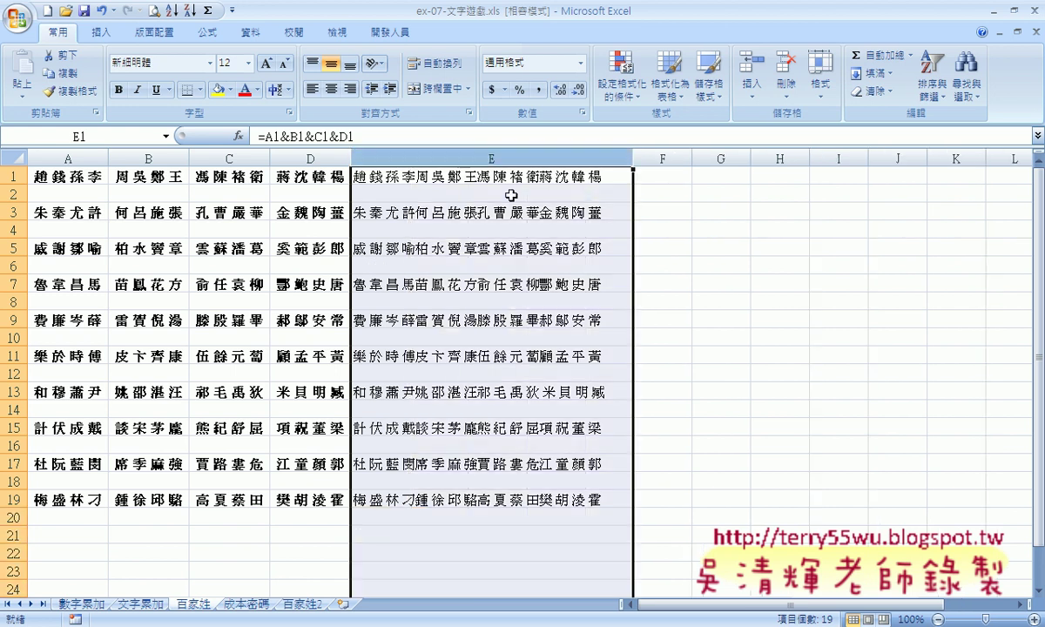
{"action": "left_click", "coordinate": [659, 177]}
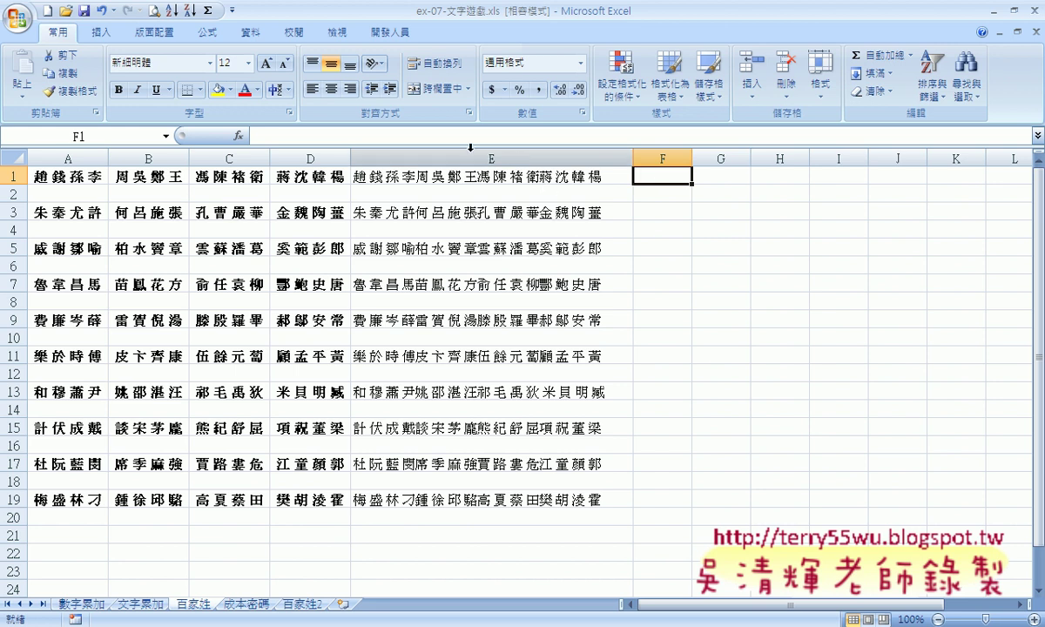
- Enter =E1 in F1 to repeat row 1's joined surnames
{"action": "left_click", "coordinate": [421, 137]}
{"action": "type", "text": "="}
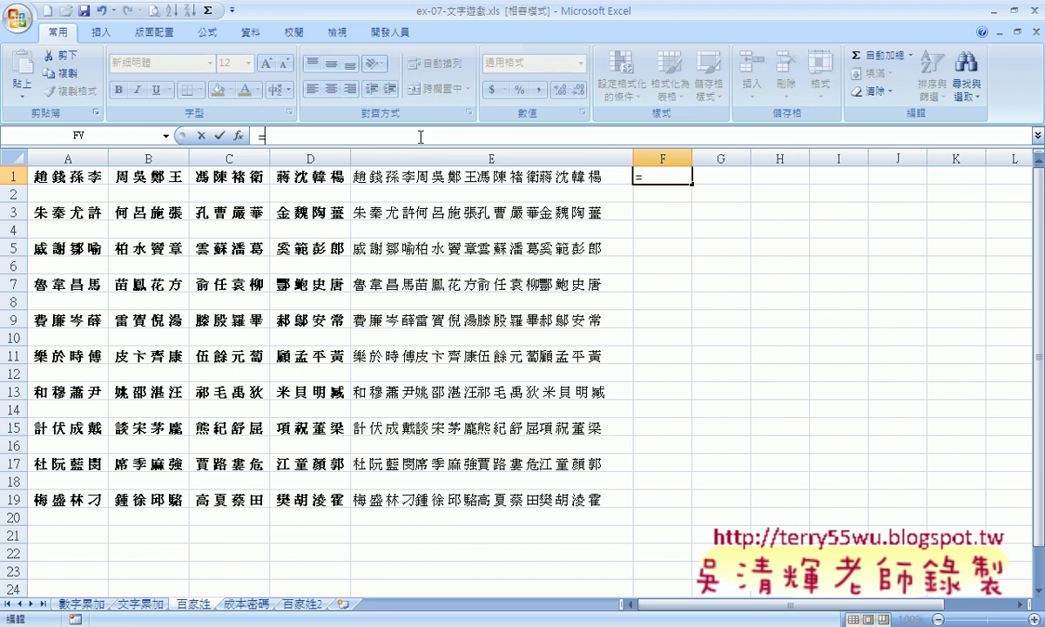
{"action": "left_click", "coordinate": [489, 181]}
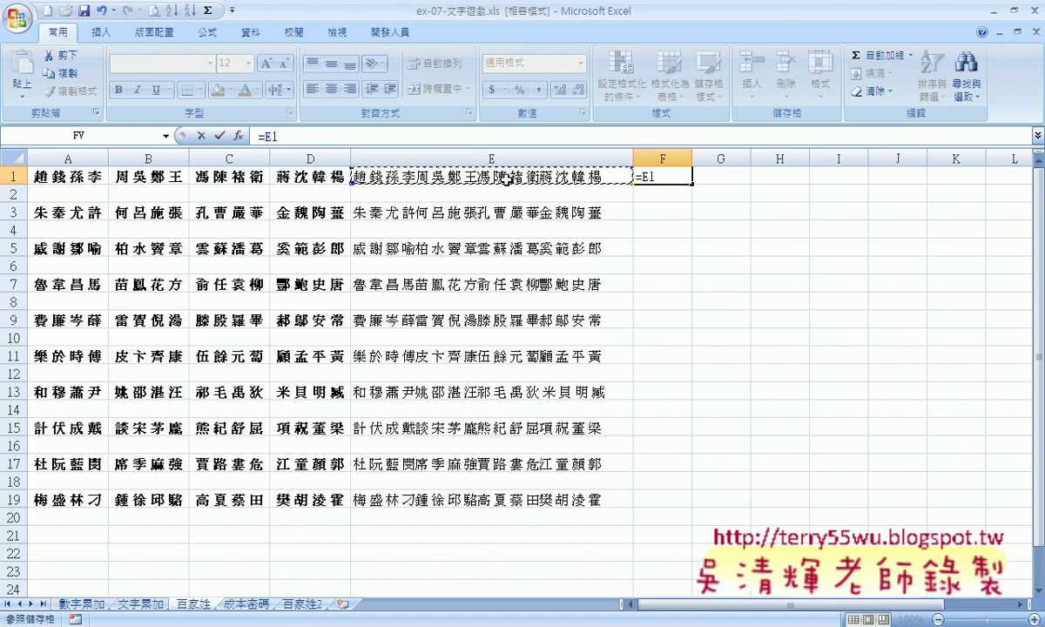
{"action": "left_click", "coordinate": [218, 136]}
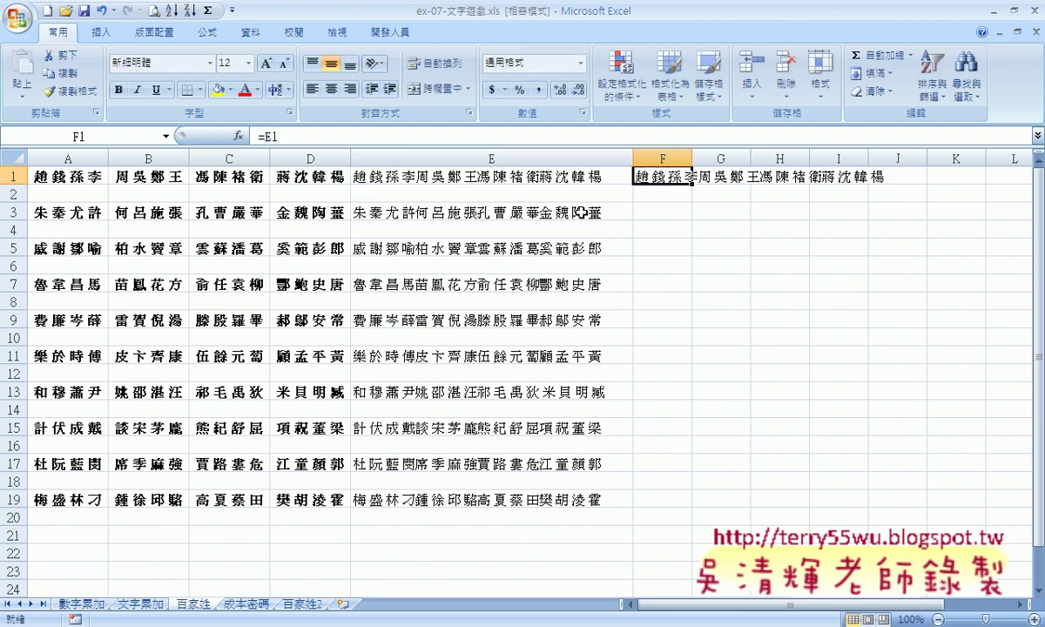
- Enter =F1&E3 in F3 to append row 3's string to F1
{"action": "left_click", "coordinate": [665, 211]}
{"action": "left_click", "coordinate": [446, 136]}
{"action": "type", "text": "="}
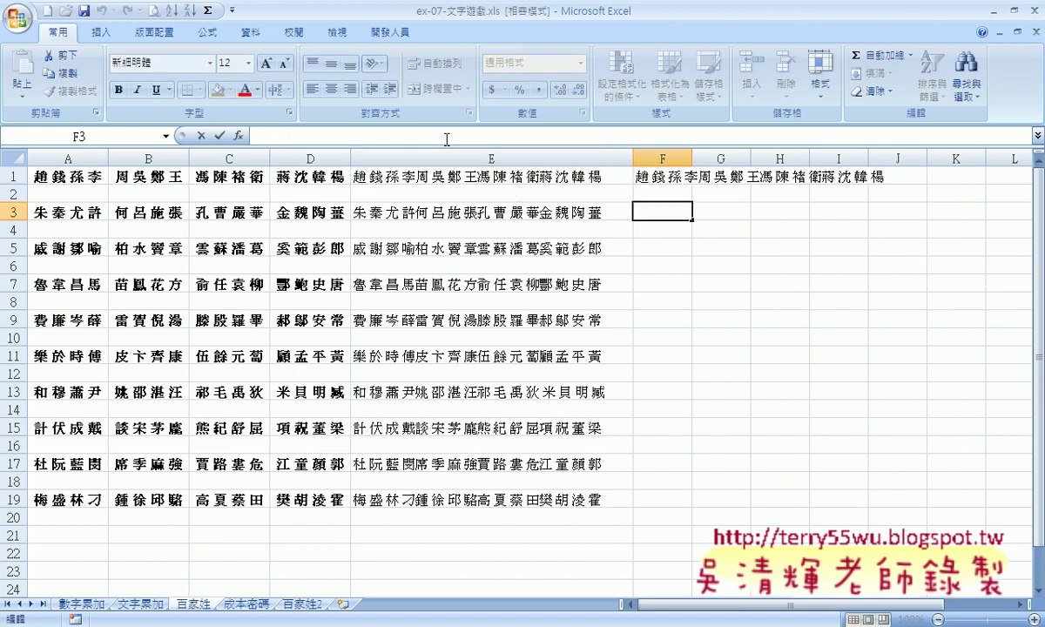
{"action": "left_click", "coordinate": [658, 177]}
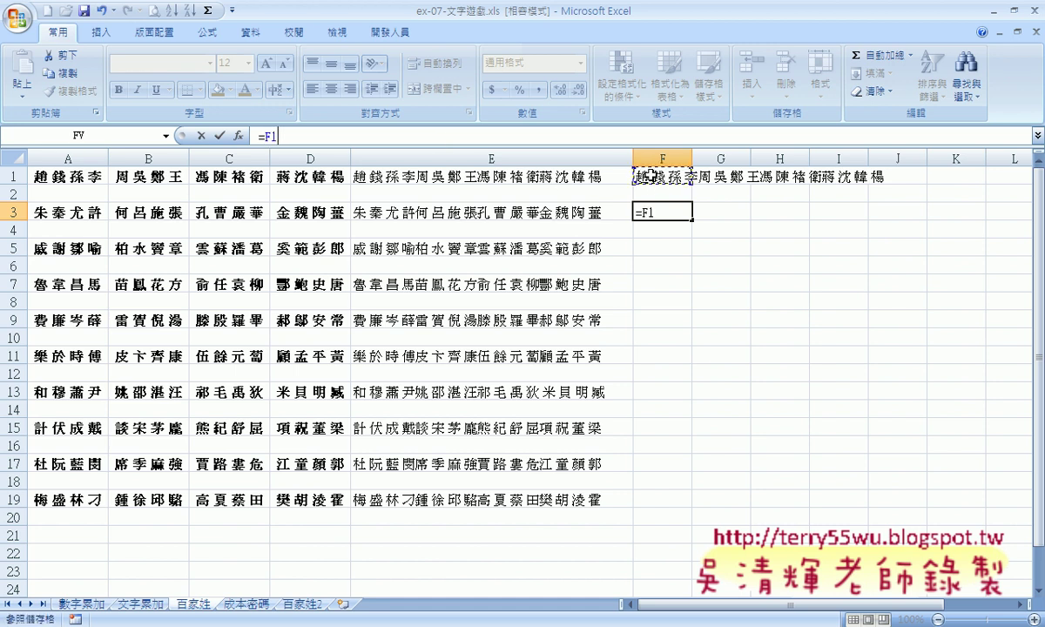
{"action": "type", "text": "&"}
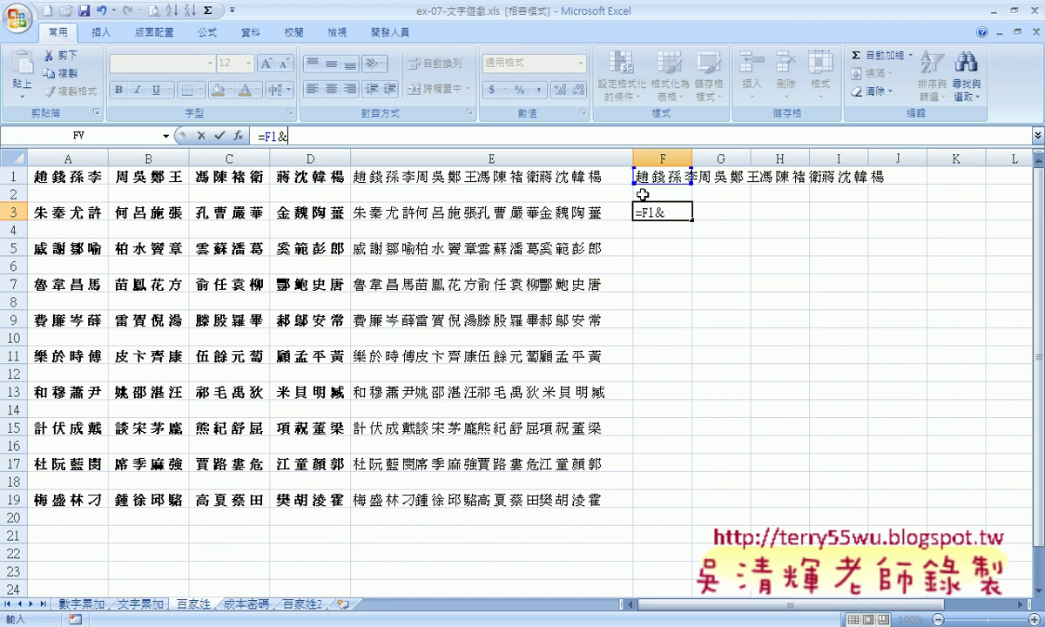
{"action": "left_click", "coordinate": [573, 217]}
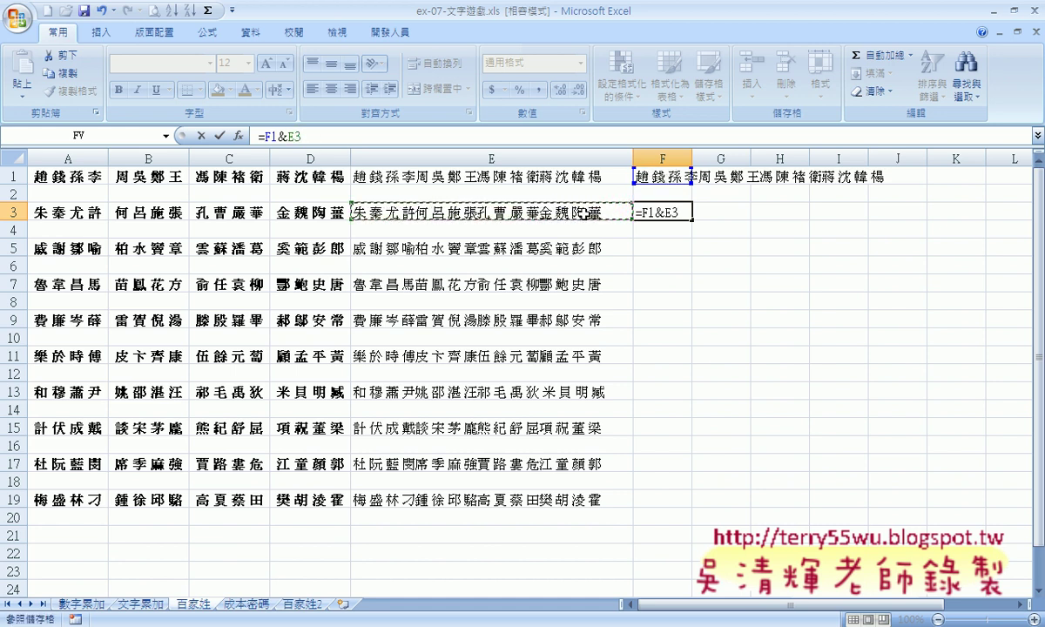
{"action": "left_click", "coordinate": [223, 137]}
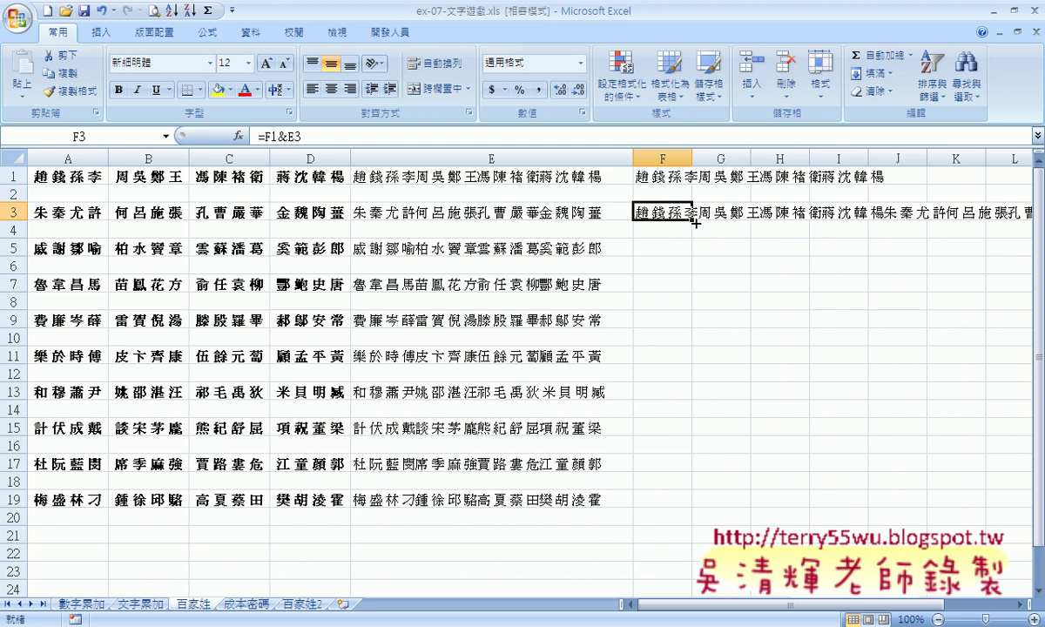
- Fill F3's =F1&E3 formula down to F19 and scroll right to check the results
{"action": "left_click_drag", "start_coordinate": [693, 221], "coordinate": [687, 510]}
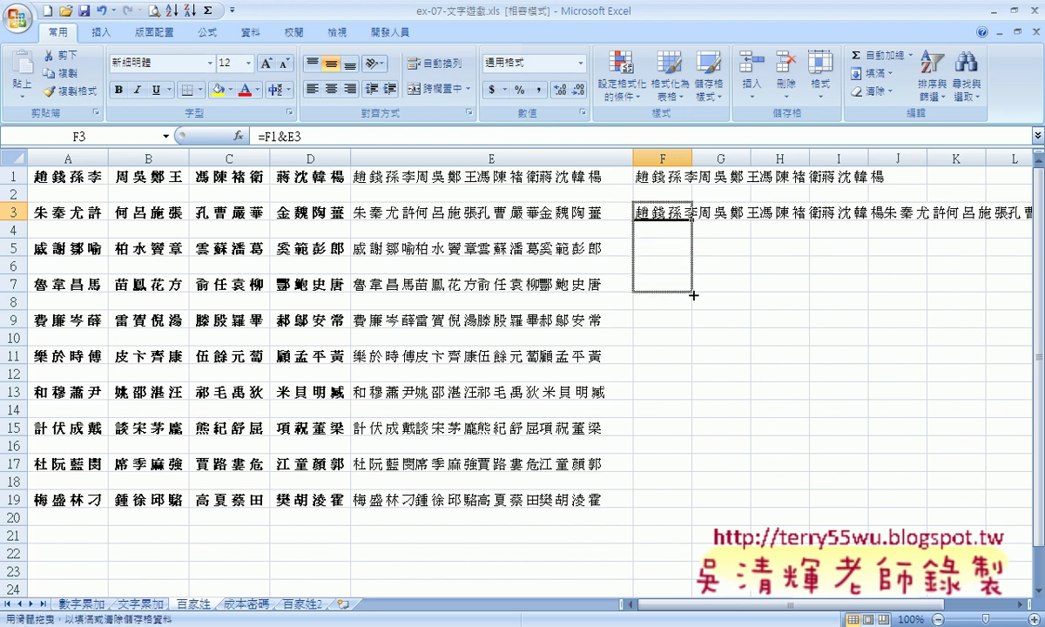
{"action": "left_click", "coordinate": [668, 501]}
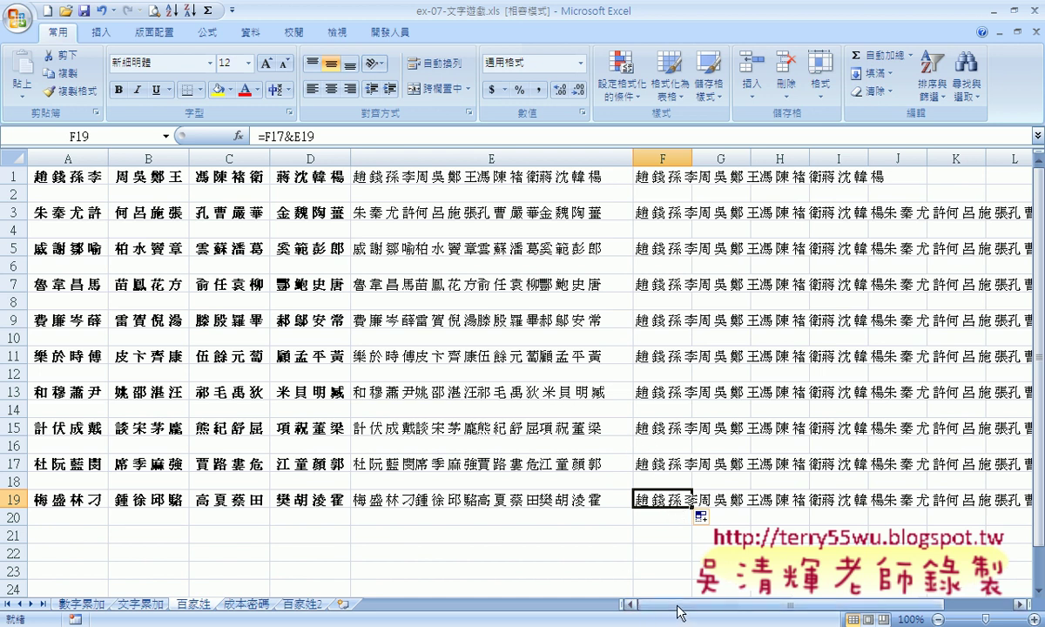
{"action": "scroll", "coordinate": [593, 541], "scroll_direction": "right", "scroll_amount": 2}
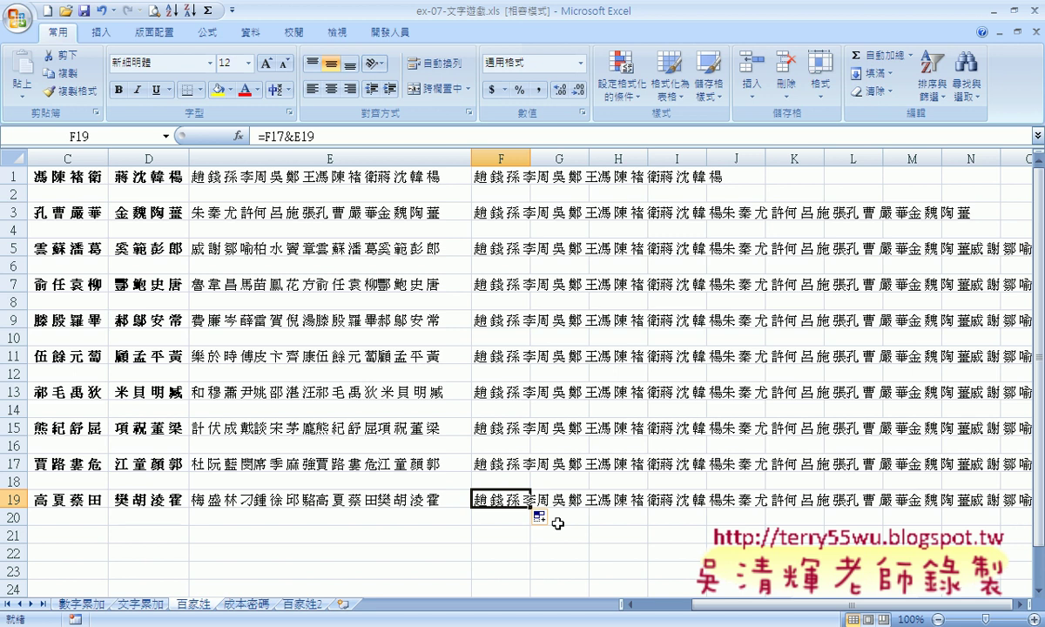
{"action": "left_click", "coordinate": [1019, 605]}
{"action": "left_click", "coordinate": [1021, 609]}
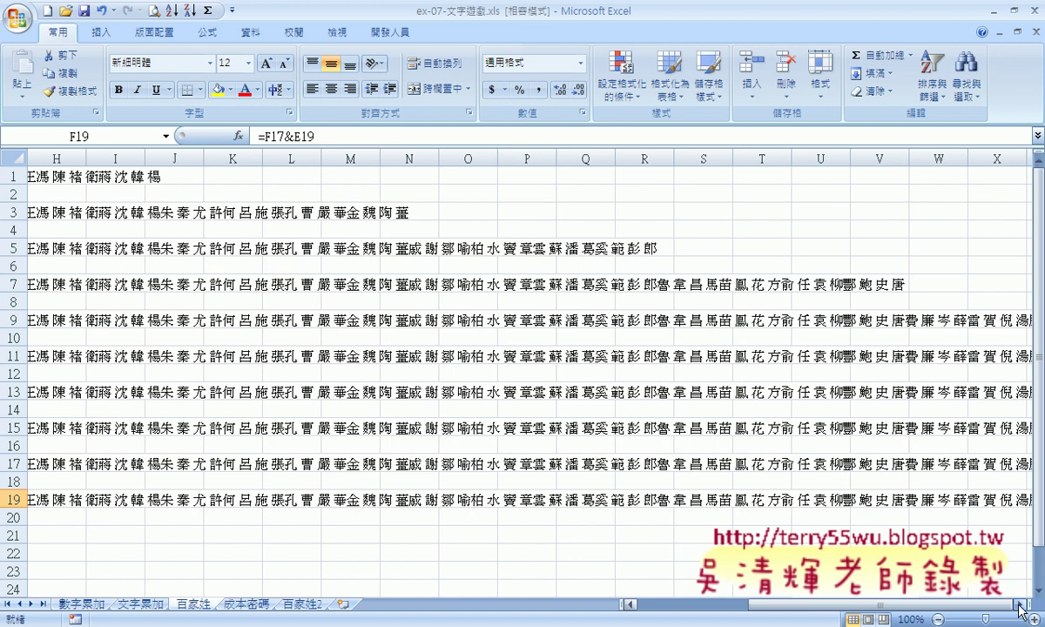
{"action": "left_click", "coordinate": [710, 610]}
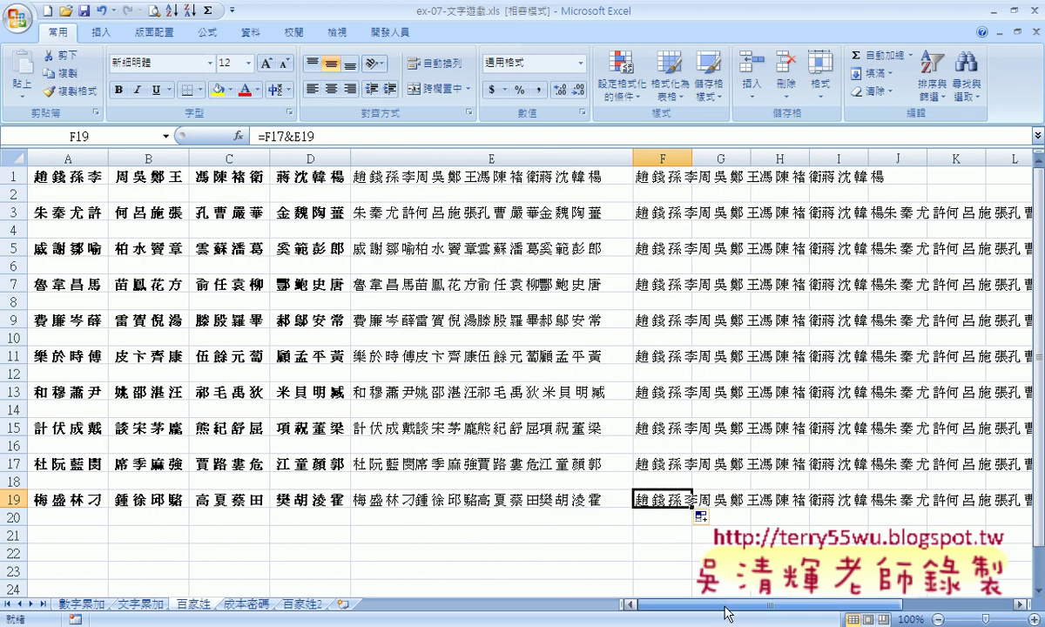
{"action": "left_click", "coordinate": [669, 535]}
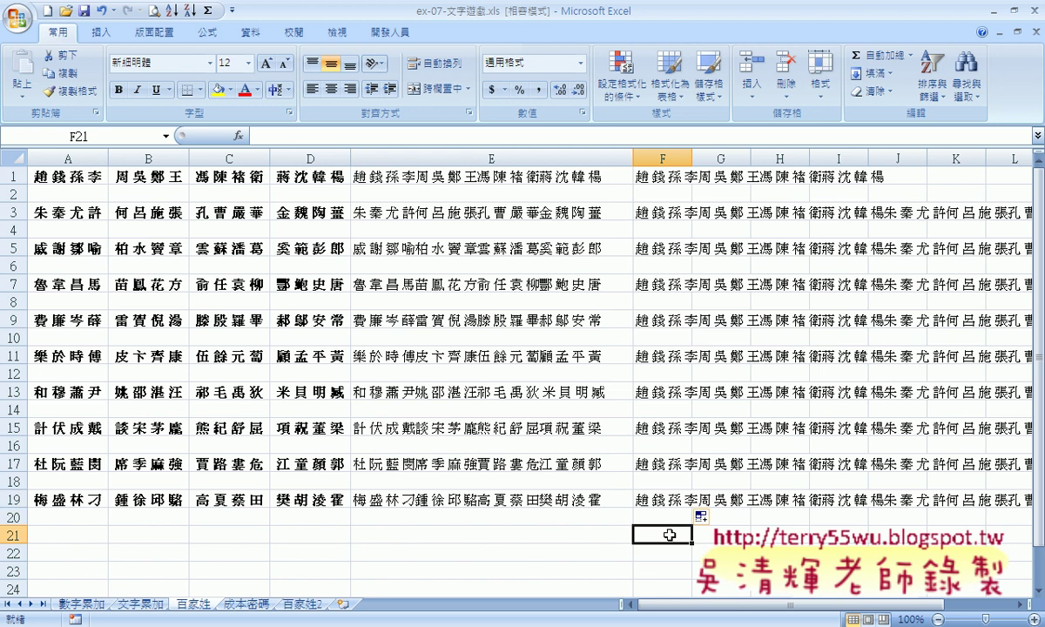
{"action": "left_click", "coordinate": [644, 501]}
{"action": "left_click", "coordinate": [672, 535]}
{"action": "left_click", "coordinate": [985, 100]}
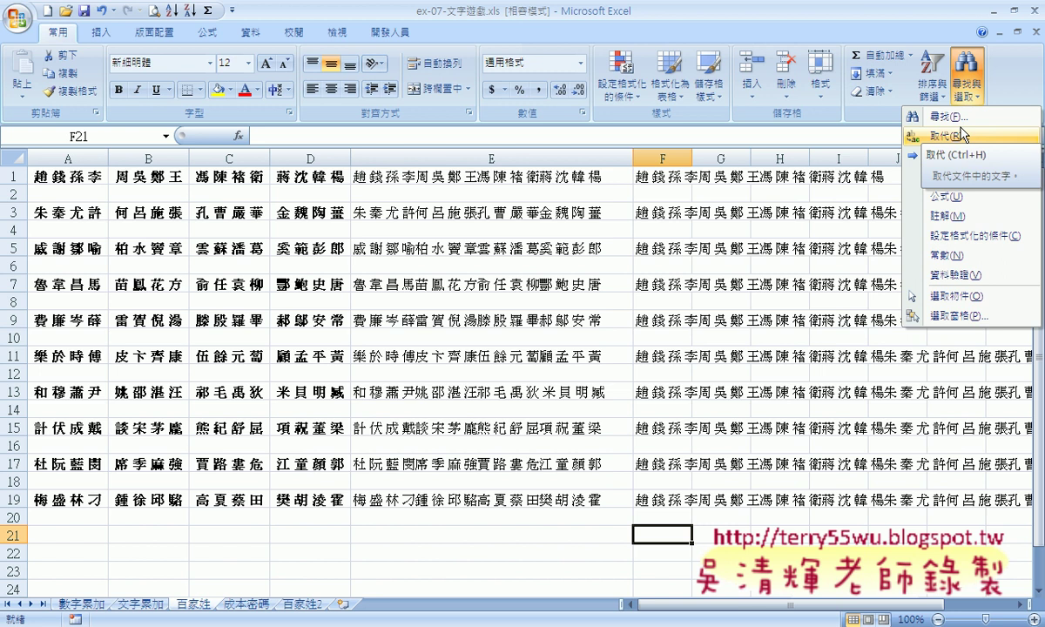
{"action": "left_click", "coordinate": [962, 83]}
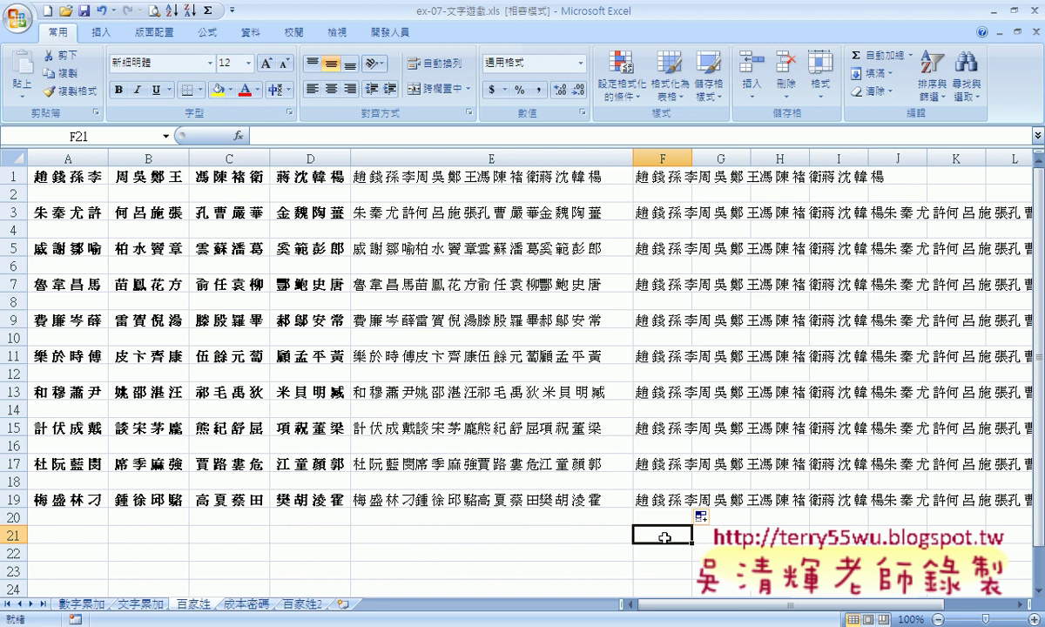
- Start Insert Function for F21, keeping Recently Used, and clear the search box
{"action": "left_click", "coordinate": [233, 136]}
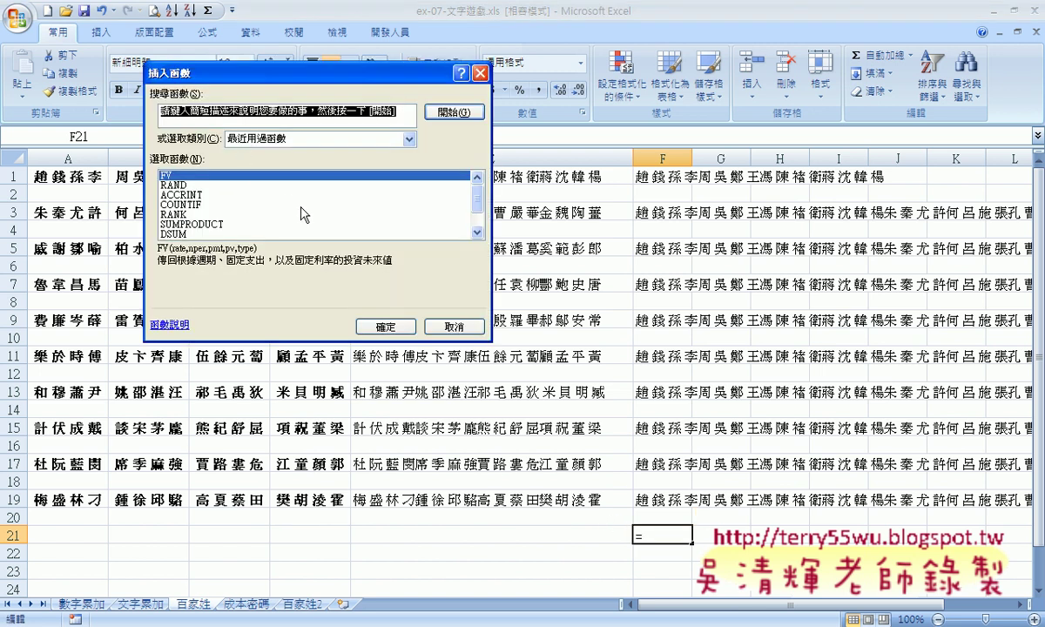
{"action": "left_click", "coordinate": [293, 142]}
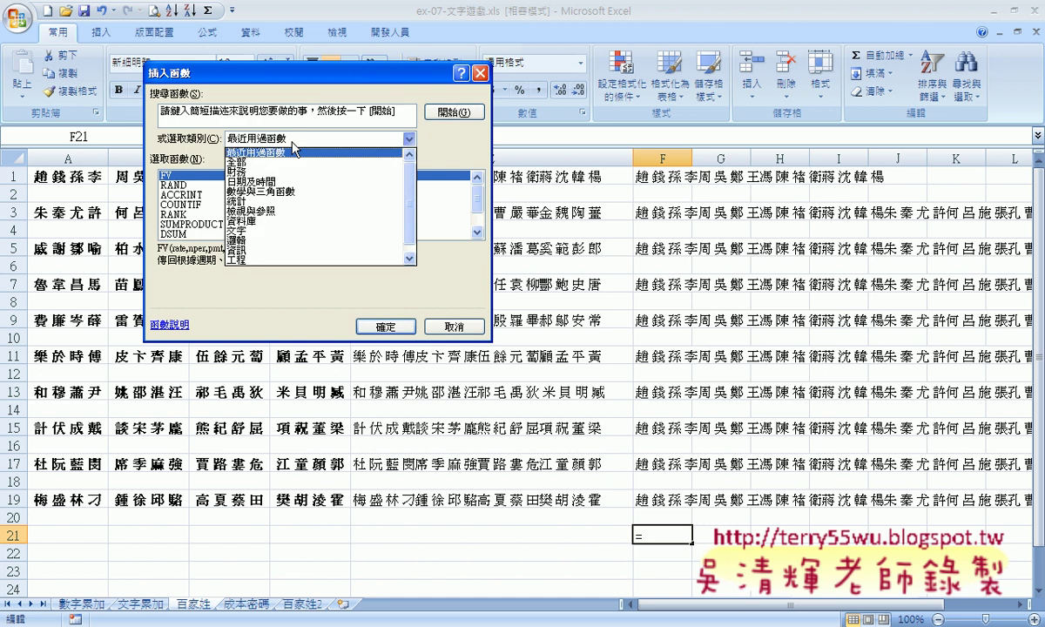
{"action": "left_click", "coordinate": [338, 117]}
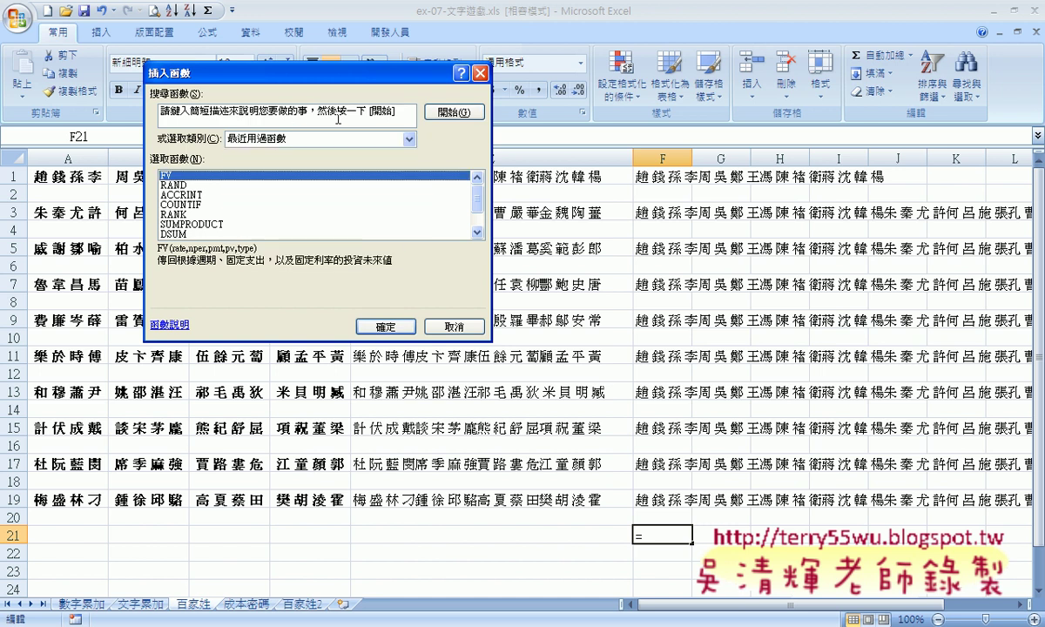
{"action": "left_click_drag", "start_coordinate": [403, 115], "coordinate": [150, 112]}
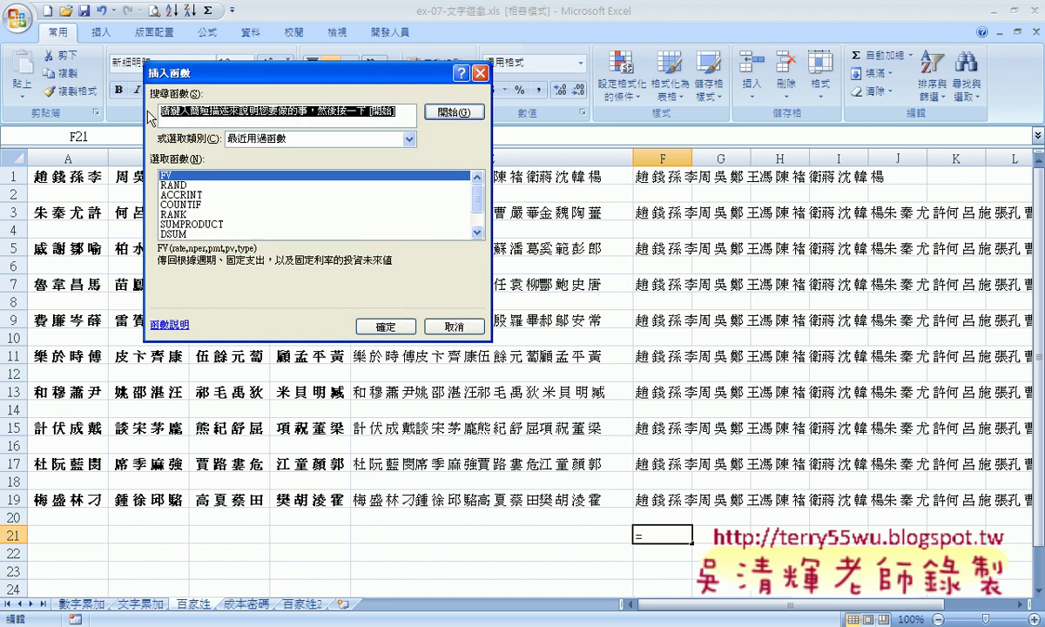
{"action": "key", "text": "Delete"}
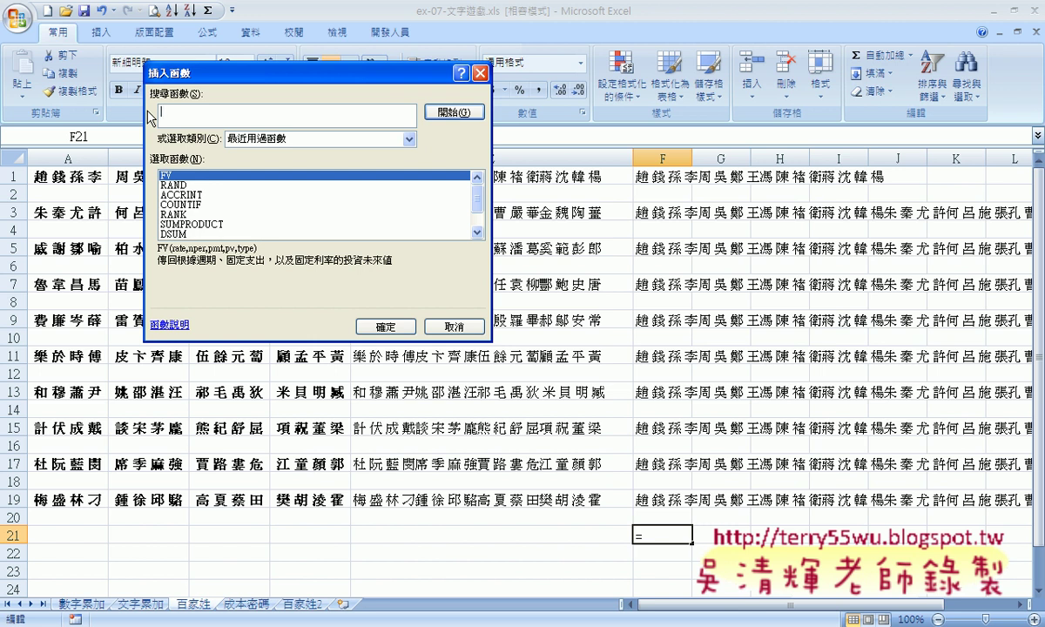
- Search functions for 取代 and mark SUBSTITUTE among the results in red ink
{"action": "type", "text": "ㄑ"}
{"action": "type", "text": "取"}
{"action": "type", "text": "ㄌ"}
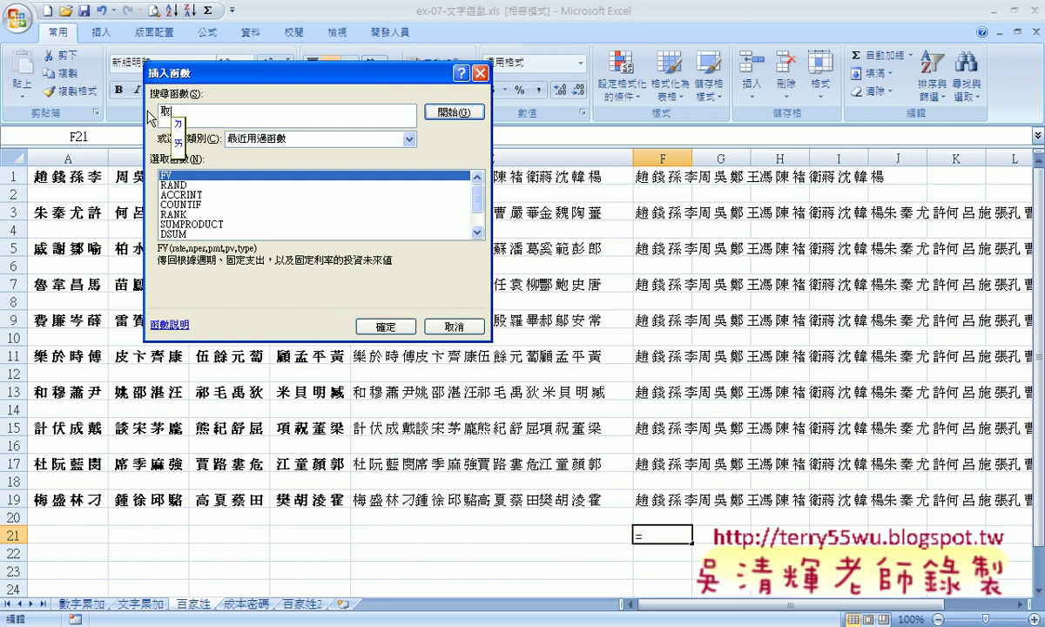
{"action": "type", "text": "代"}
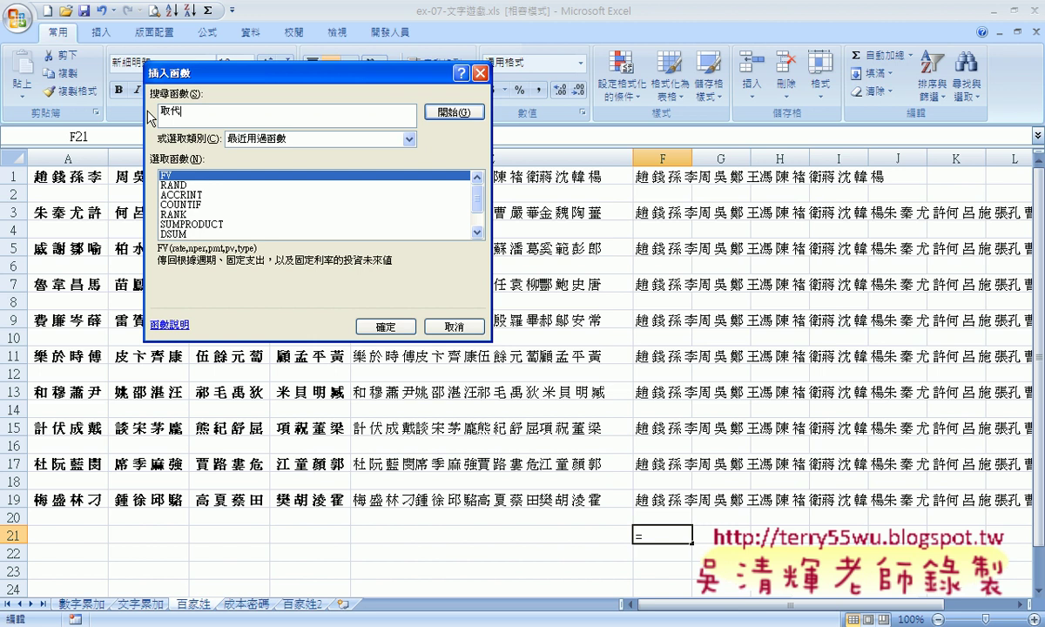
{"action": "key", "text": "Return"}
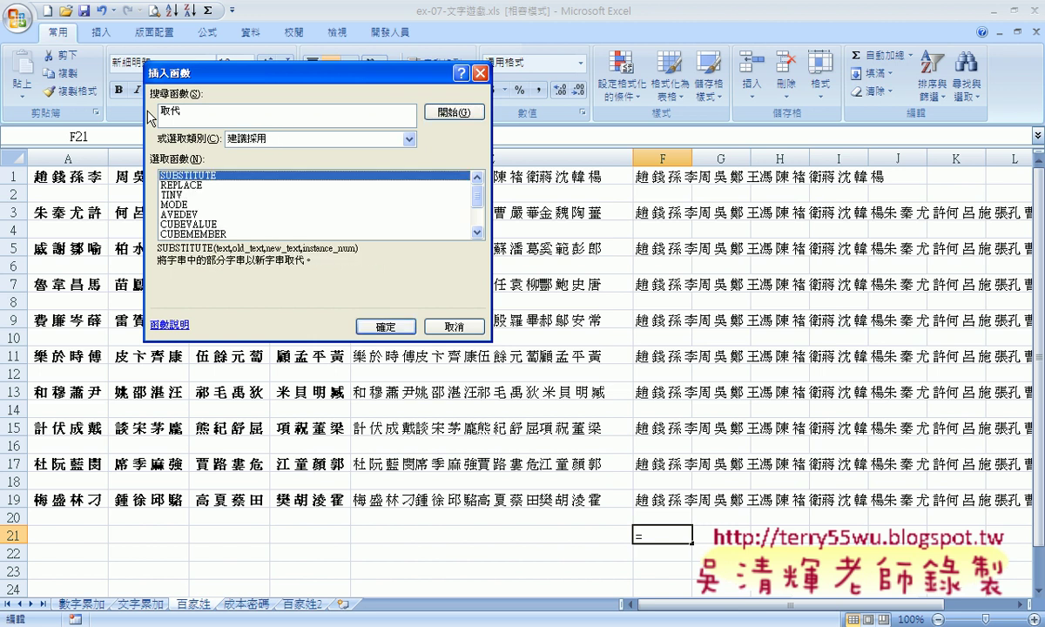
{"action": "left_click", "coordinate": [468, 115]}
{"action": "mouse_move", "coordinate": [219, 183]}
{"action": "left_mouse_down"}
{"action": "mouse_move", "coordinate": [169, 174]}
{"action": "mouse_move", "coordinate": [215, 179]}
{"action": "left_mouse_up"}
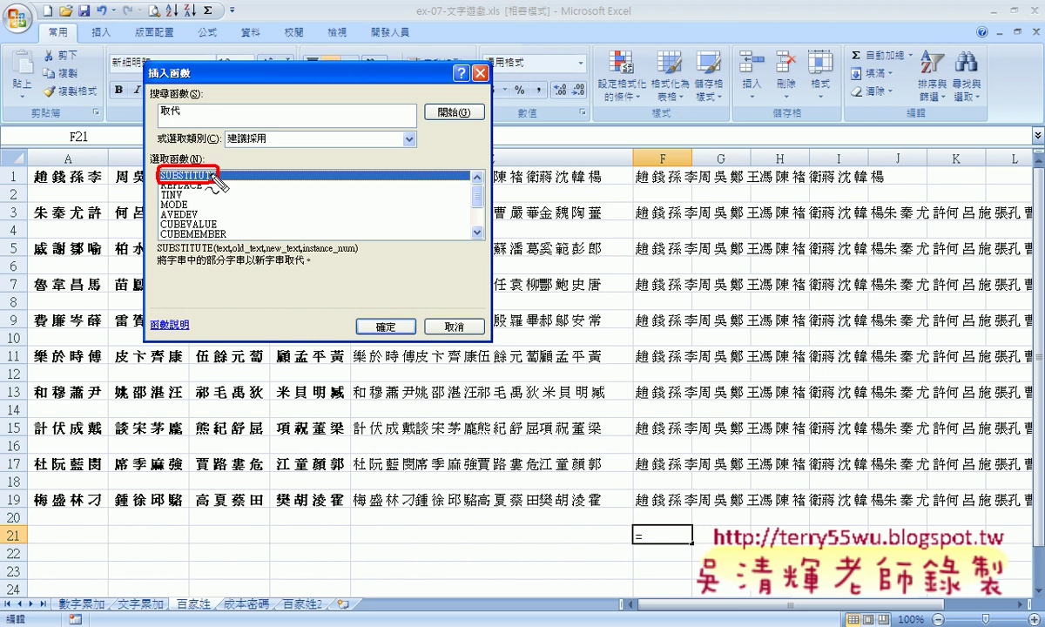
{"action": "mouse_move", "coordinate": [193, 124]}
{"action": "left_mouse_down"}
{"action": "mouse_move", "coordinate": [192, 105]}
{"action": "mouse_move", "coordinate": [159, 171]}
{"action": "left_mouse_up"}
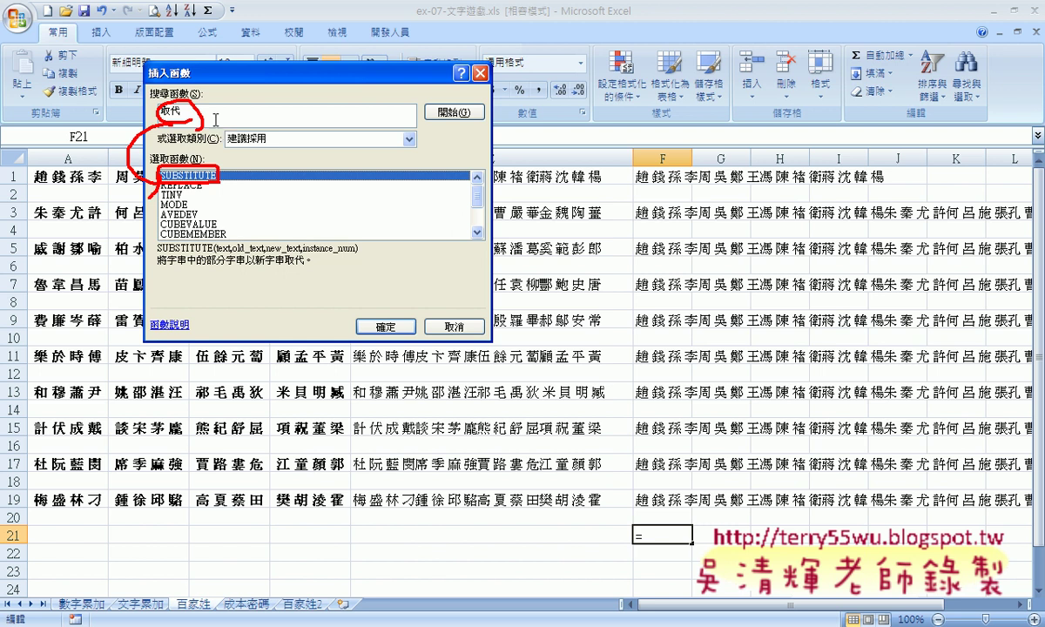
{"action": "key", "text": "Escape"}
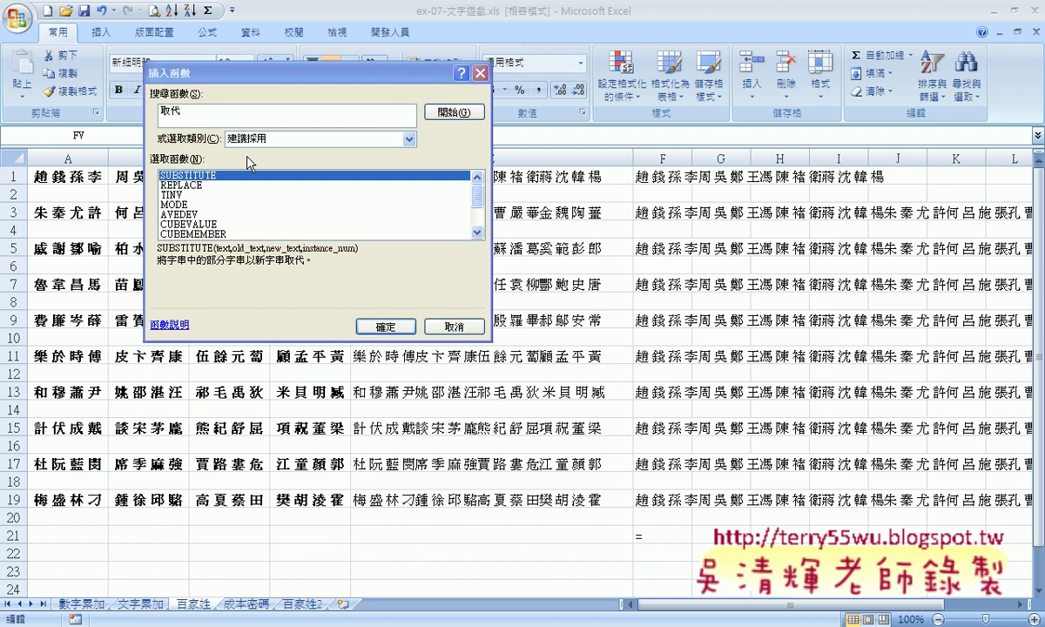
- Insert SUBSTITUTE into F21 with F19 as its Text argument
{"action": "left_click", "coordinate": [380, 326]}
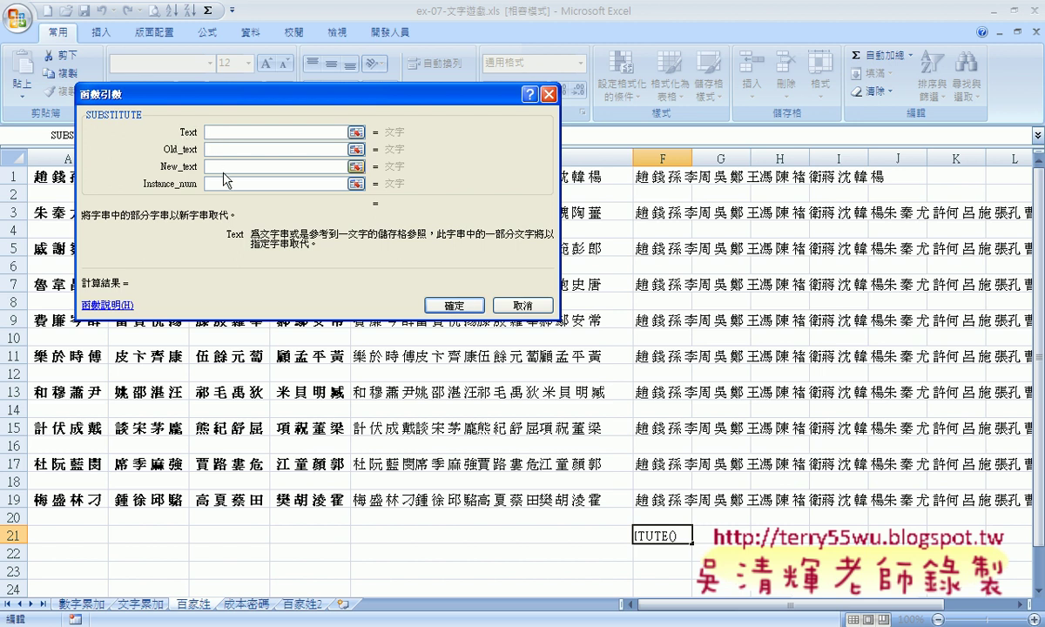
{"action": "left_click", "coordinate": [657, 492]}
{"action": "left_click", "coordinate": [223, 150]}
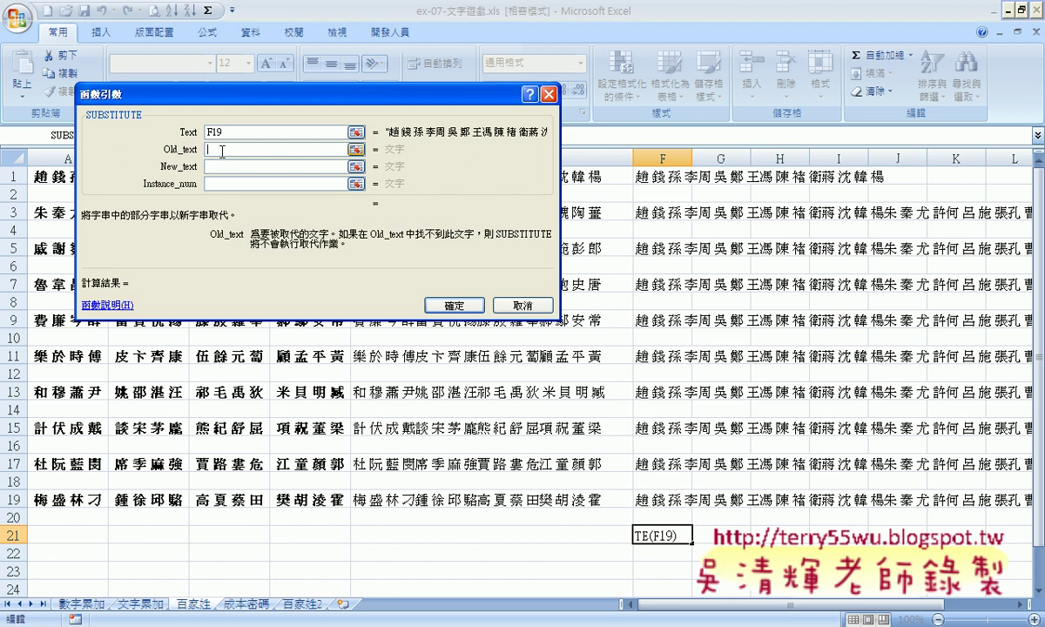